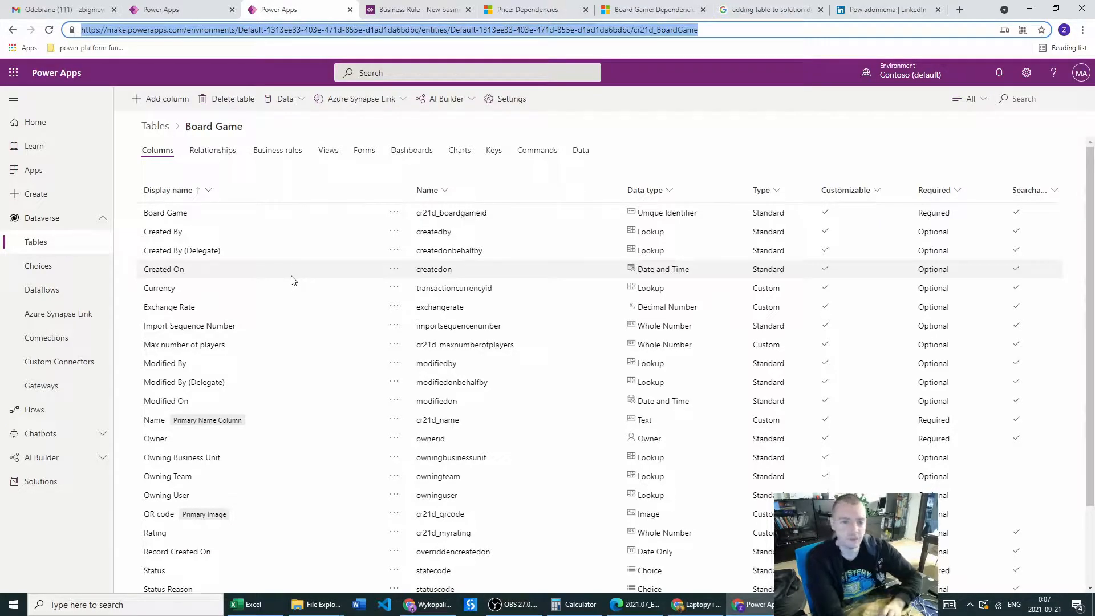
- Add a Whole Number column named Price to the Board Game table and save the table
left_click(161, 108)
left_click(943, 113)
type("Price")
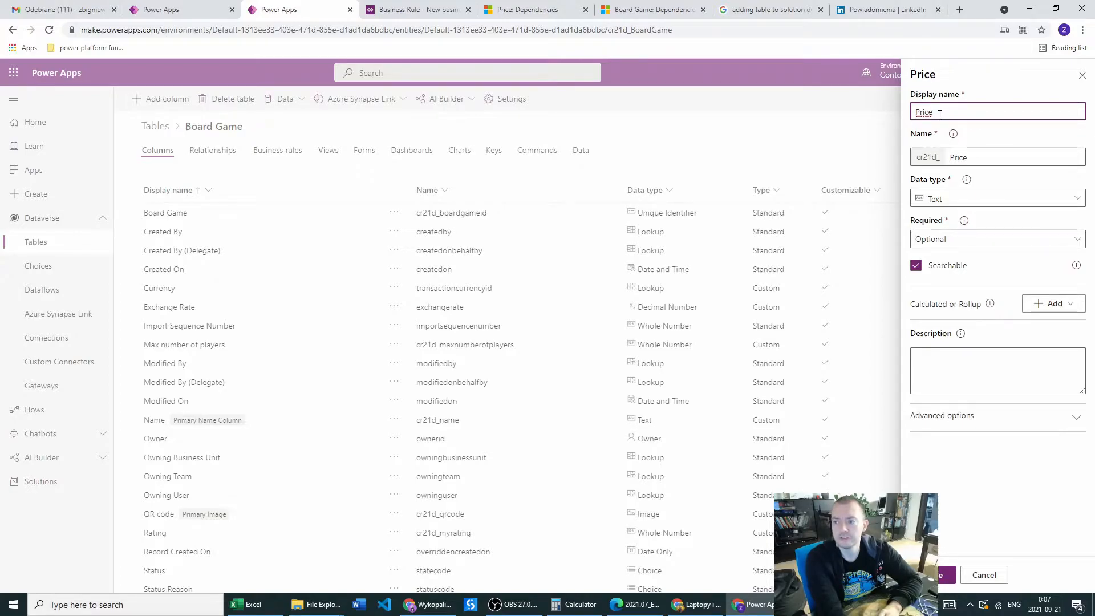
left_click(941, 199)
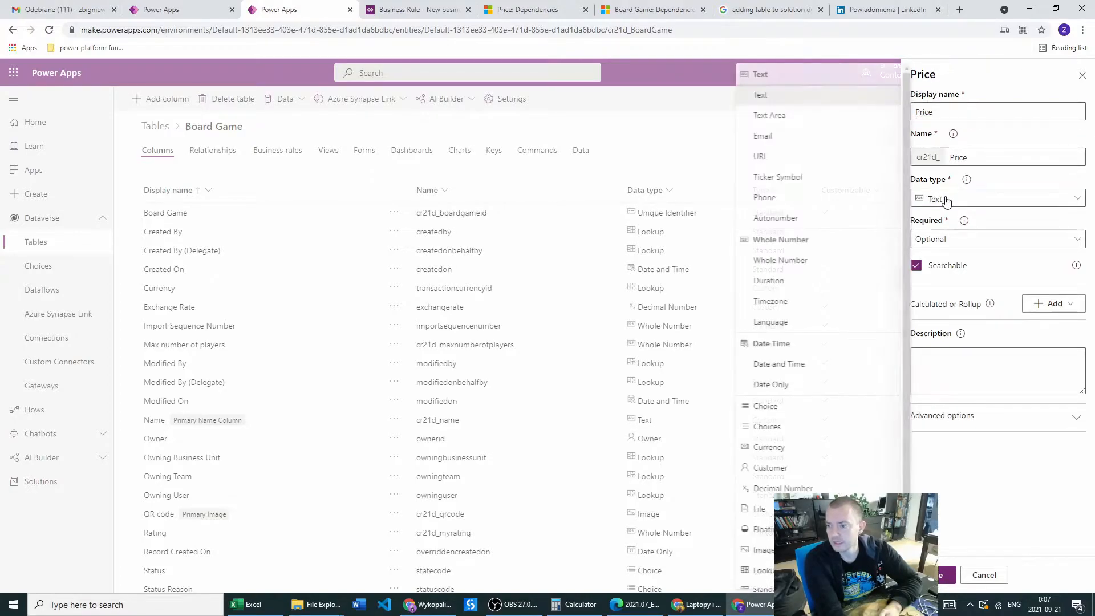
left_click(787, 263)
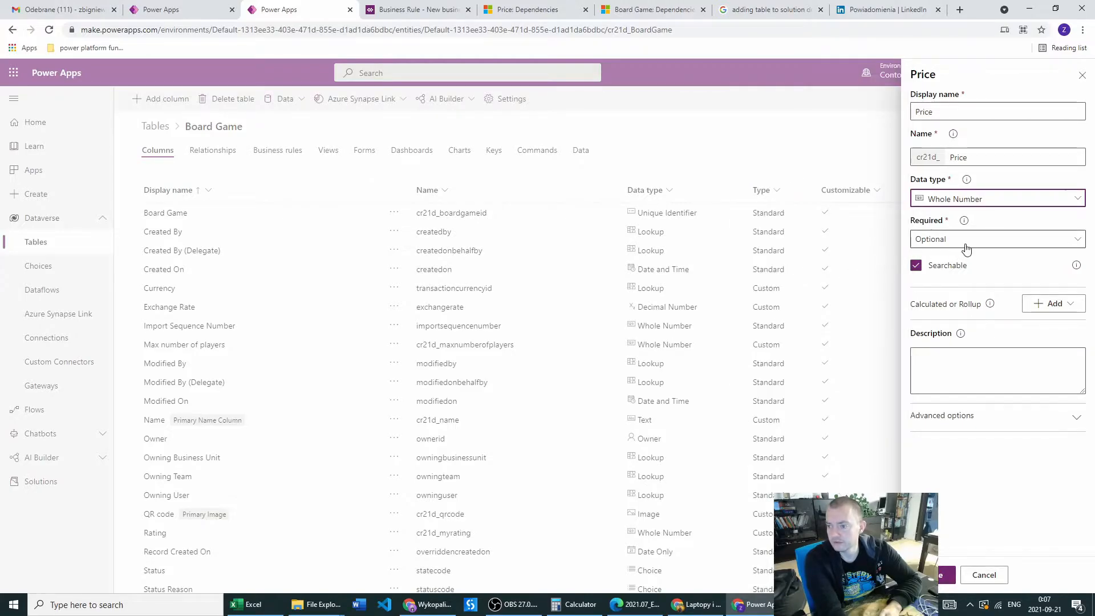
left_click(946, 575)
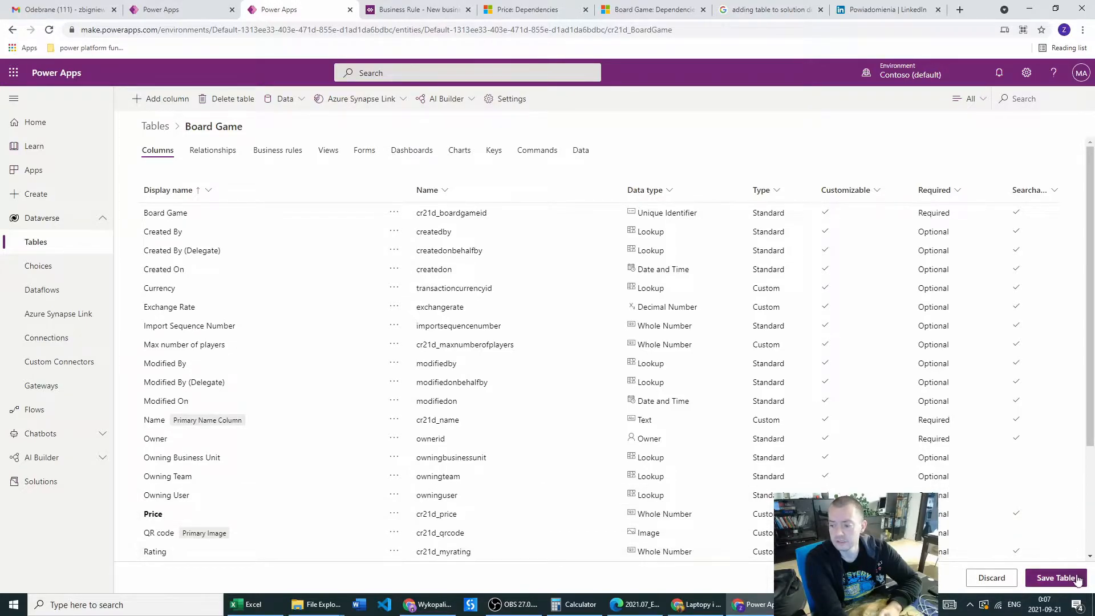
left_click(1054, 580)
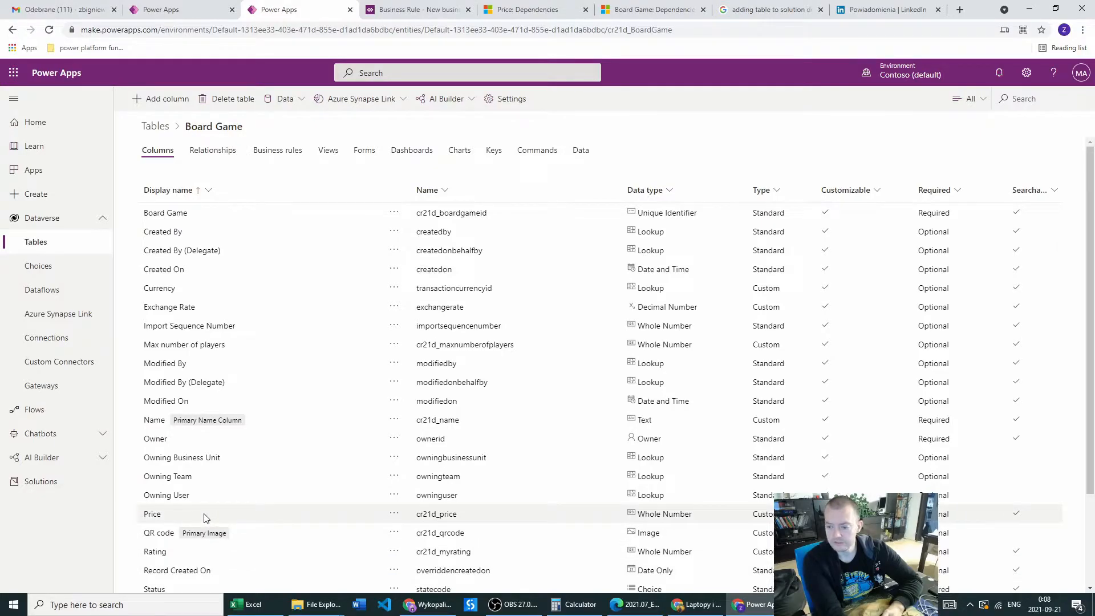
- Check which fields the new-record form of the Board Game table offers, then return to the table's data
left_click(580, 151)
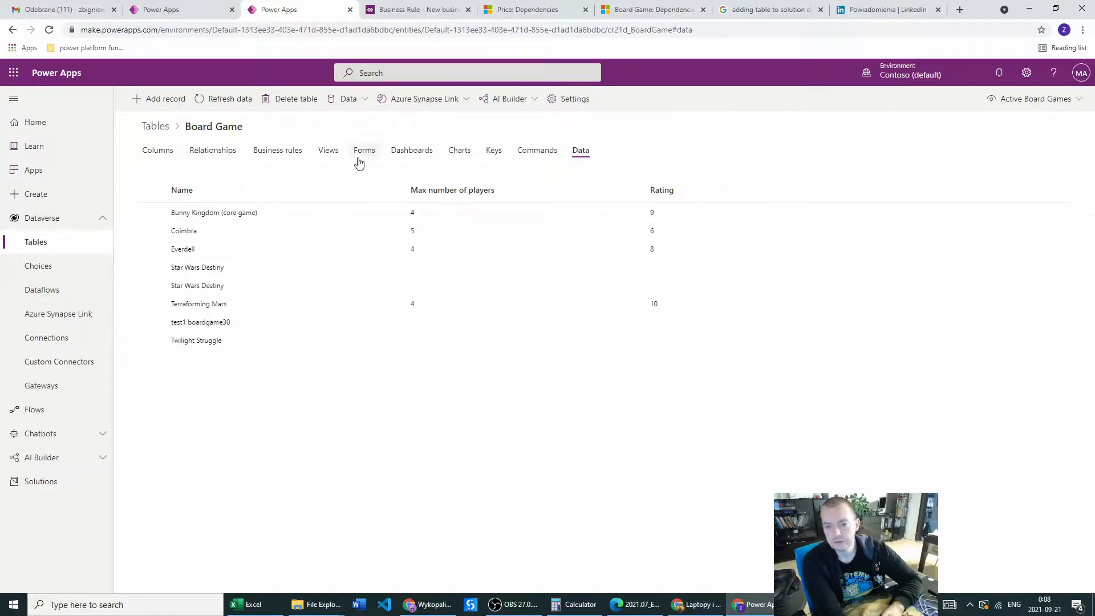
left_click(159, 100)
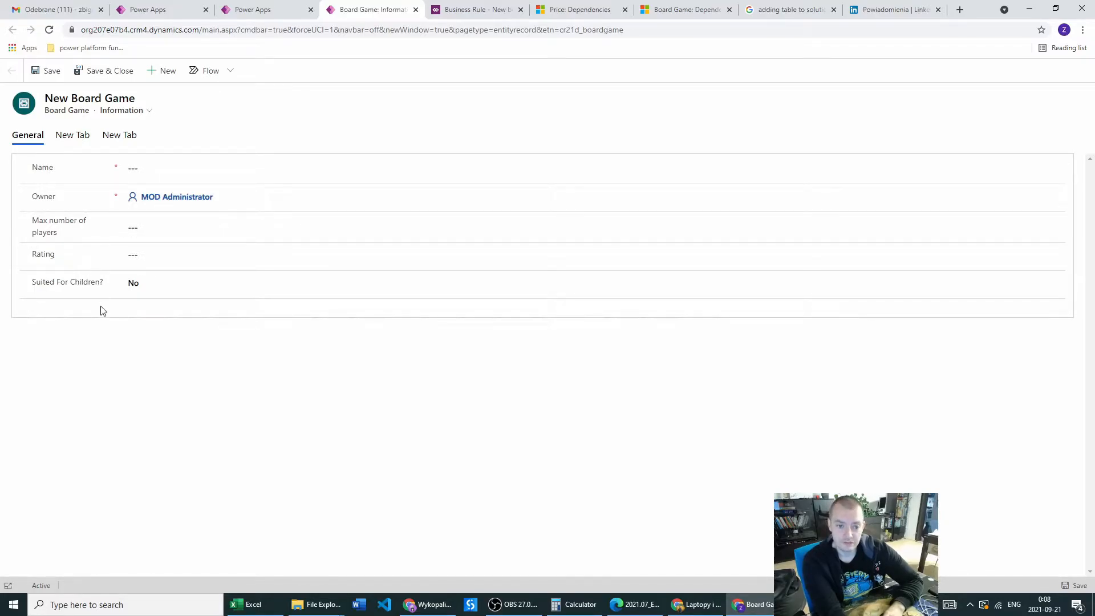
left_click(259, 9)
left_click(607, 377)
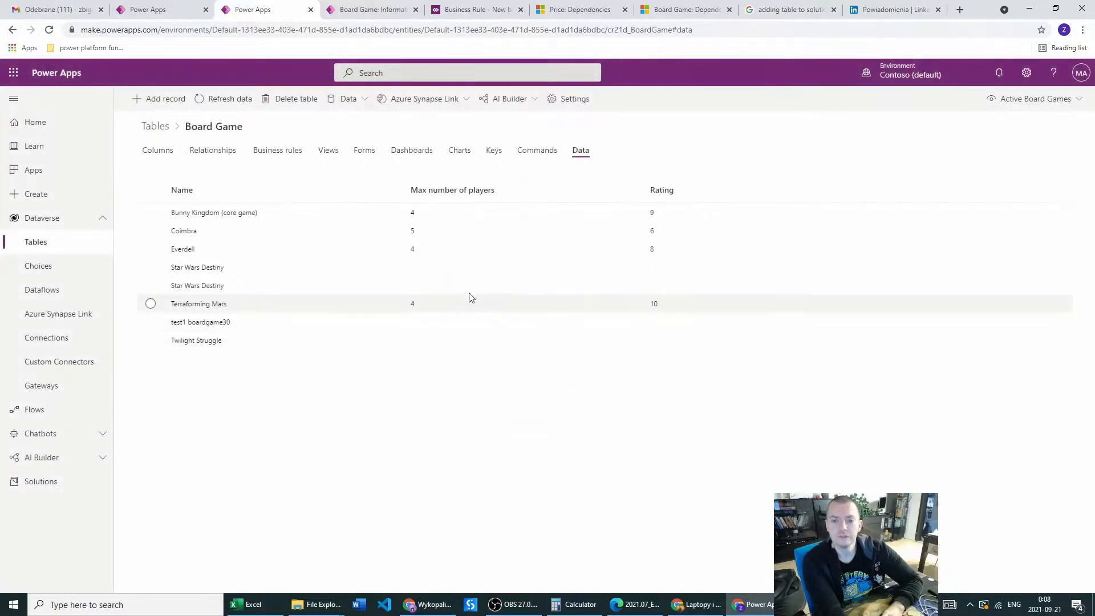
- Open the Board Game table's Information form of type Main for editing in a new tab
left_click(359, 152)
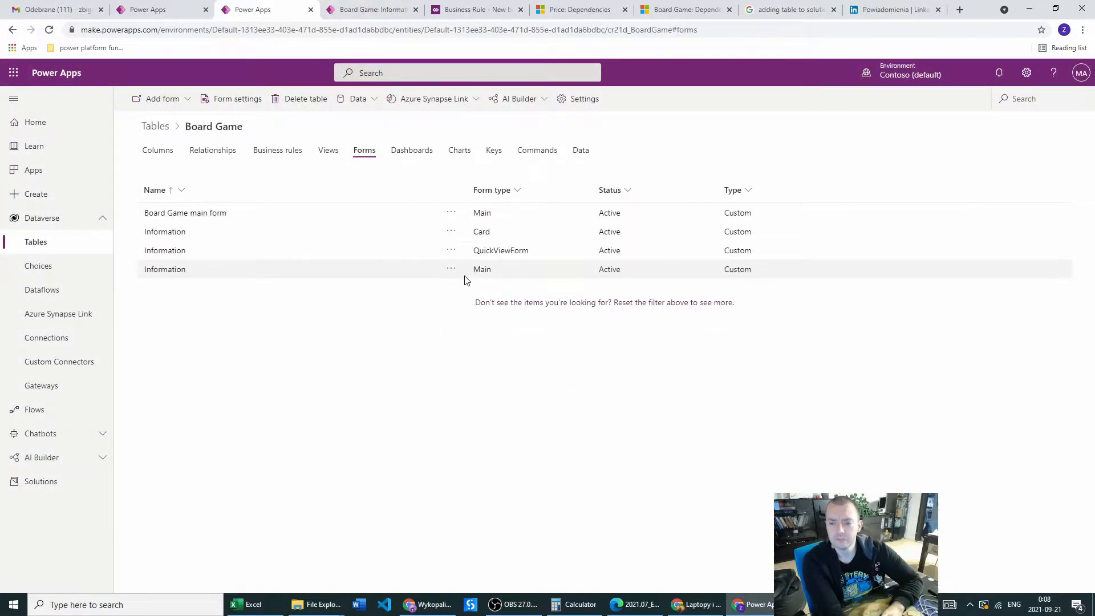
left_click(451, 269)
mouse_move(465, 289)
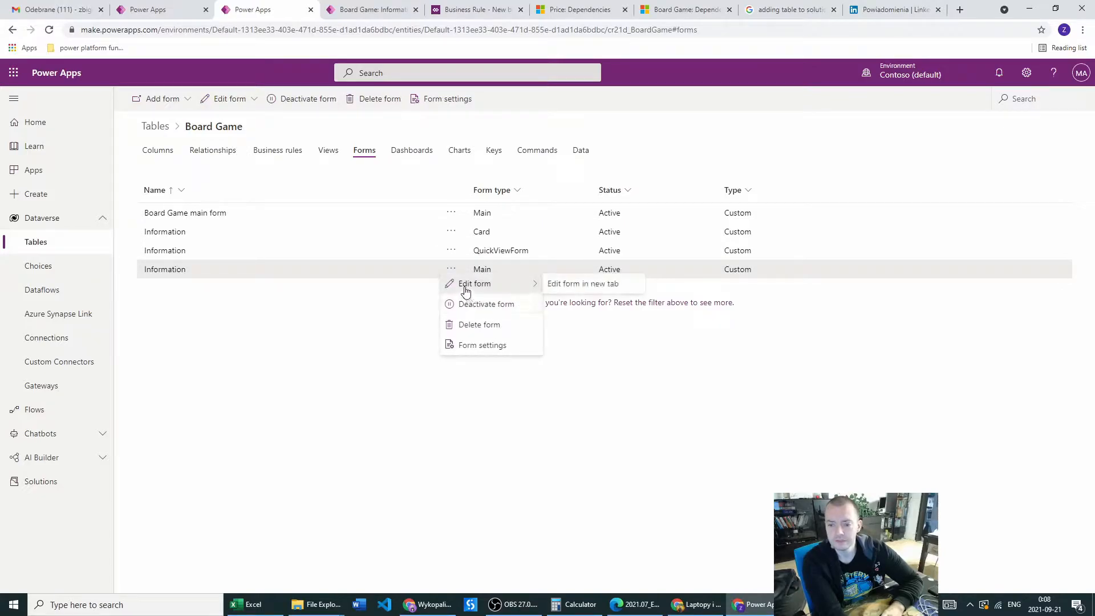
left_click(564, 285)
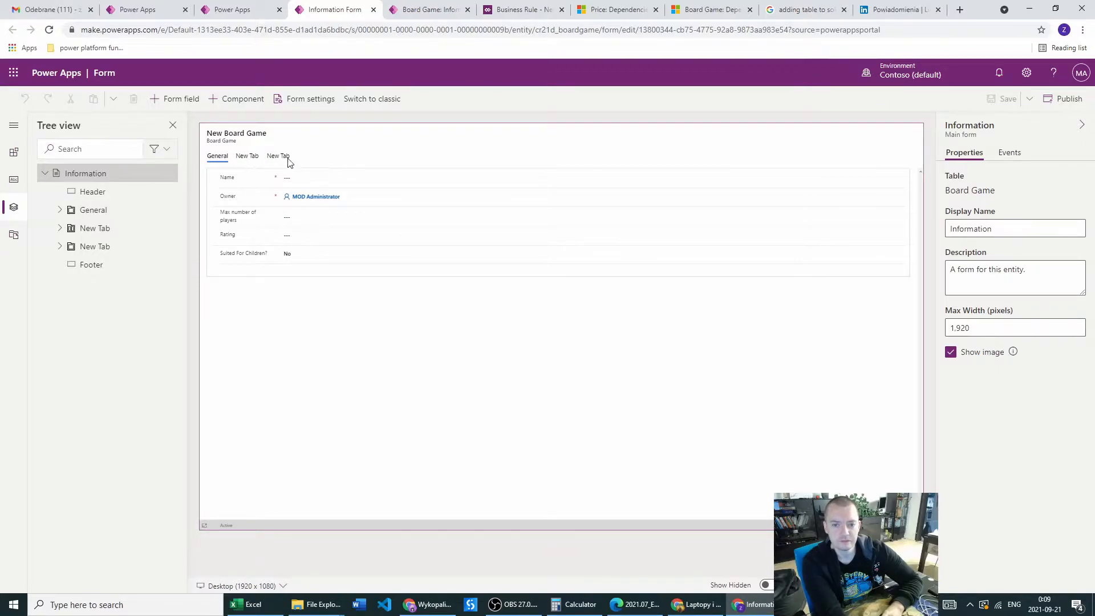
- Place the Price column between Max number of players and Rating on the form's General tab, then save and publish the form
left_click(85, 214)
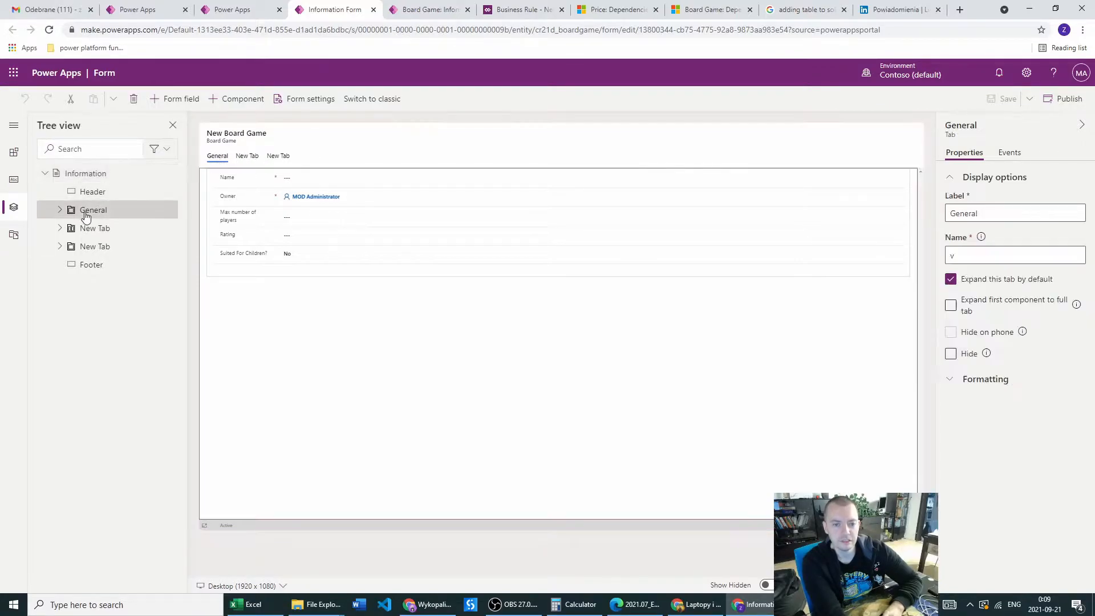
left_click(9, 181)
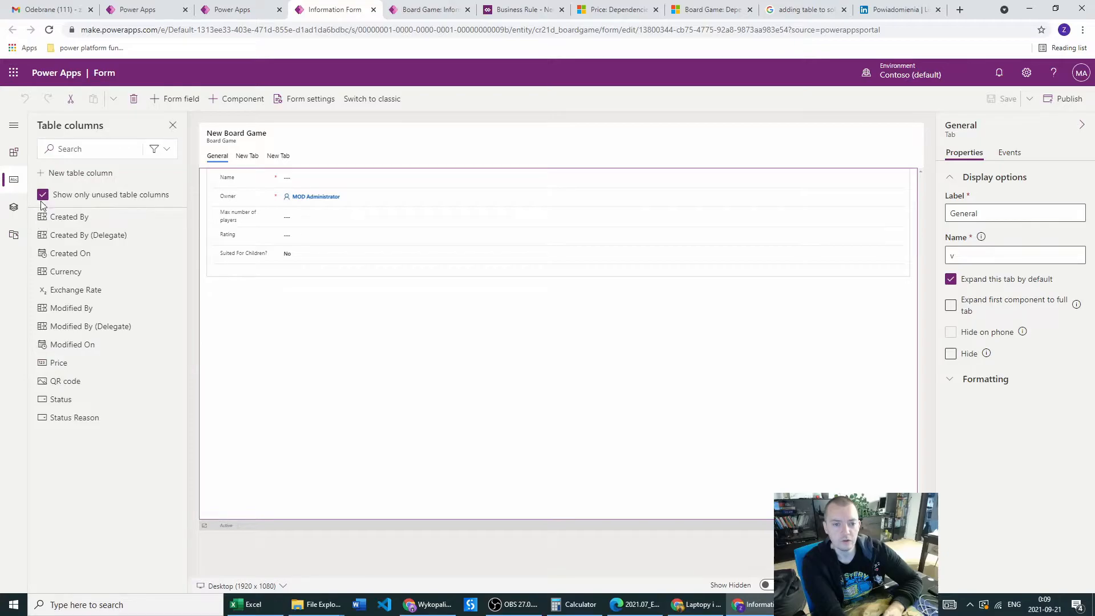
mouse_move(64, 372)
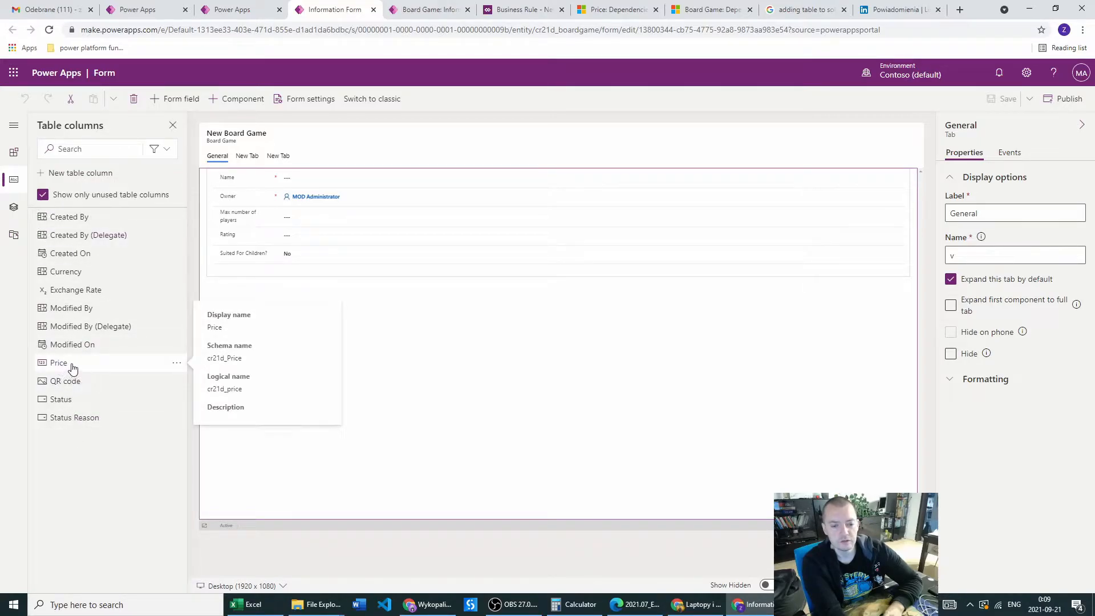
left_click(64, 368)
left_click_drag(251, 272, 253, 234)
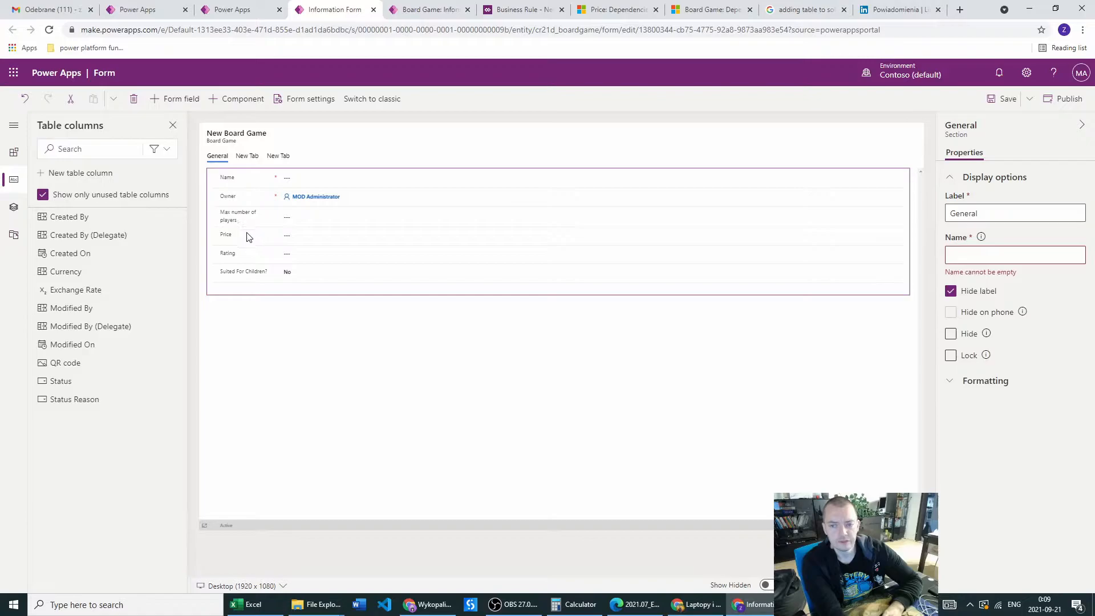
left_click(999, 98)
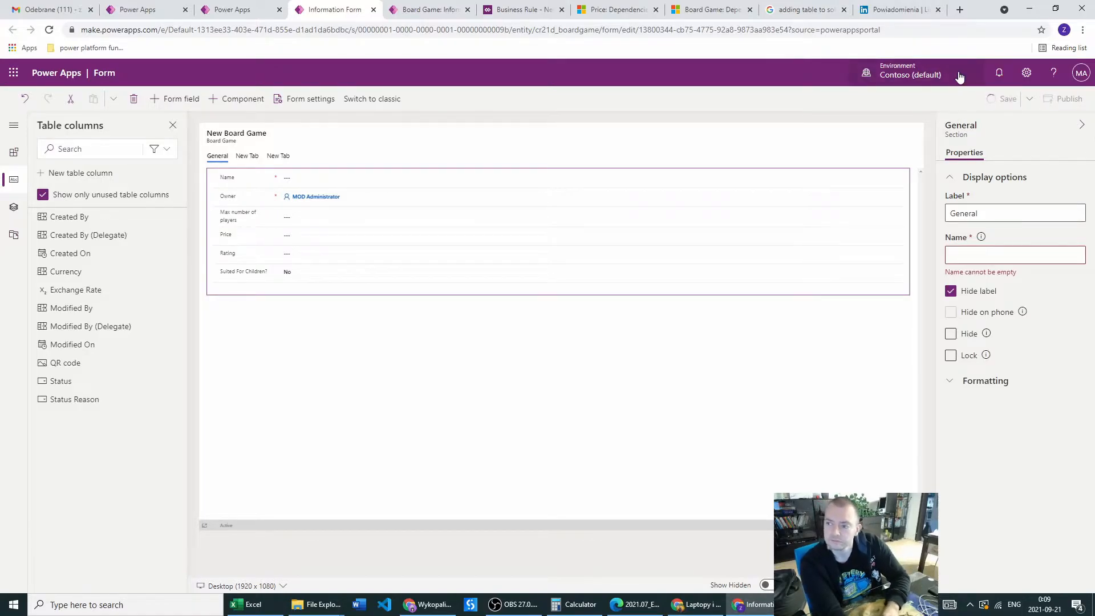
left_click(1060, 103)
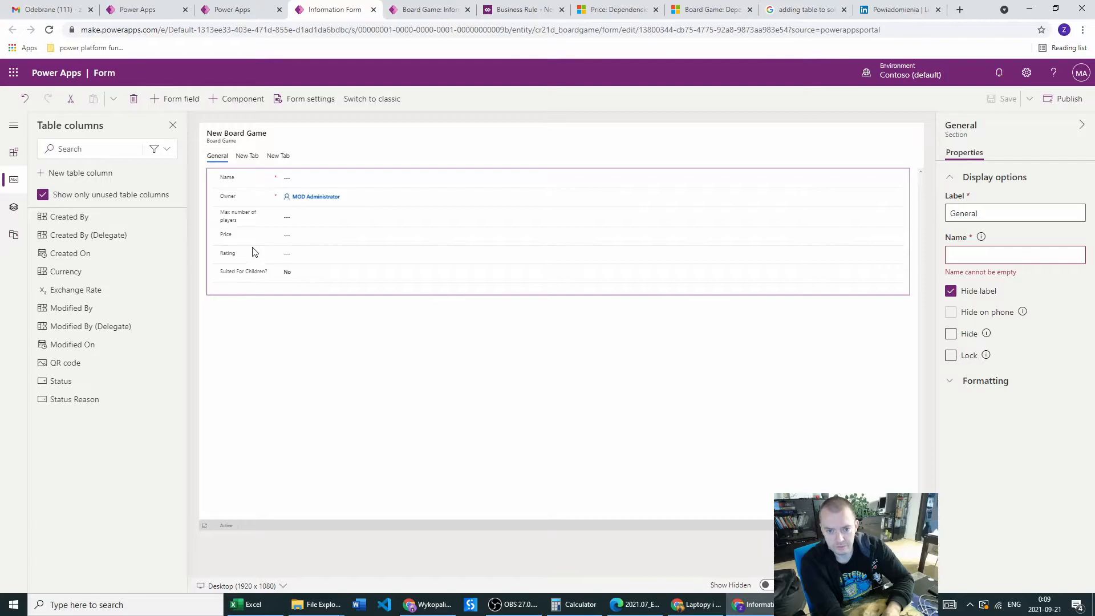
- Go back to the Board Game table's data and check a new-record form for the Price field
left_click(232, 9)
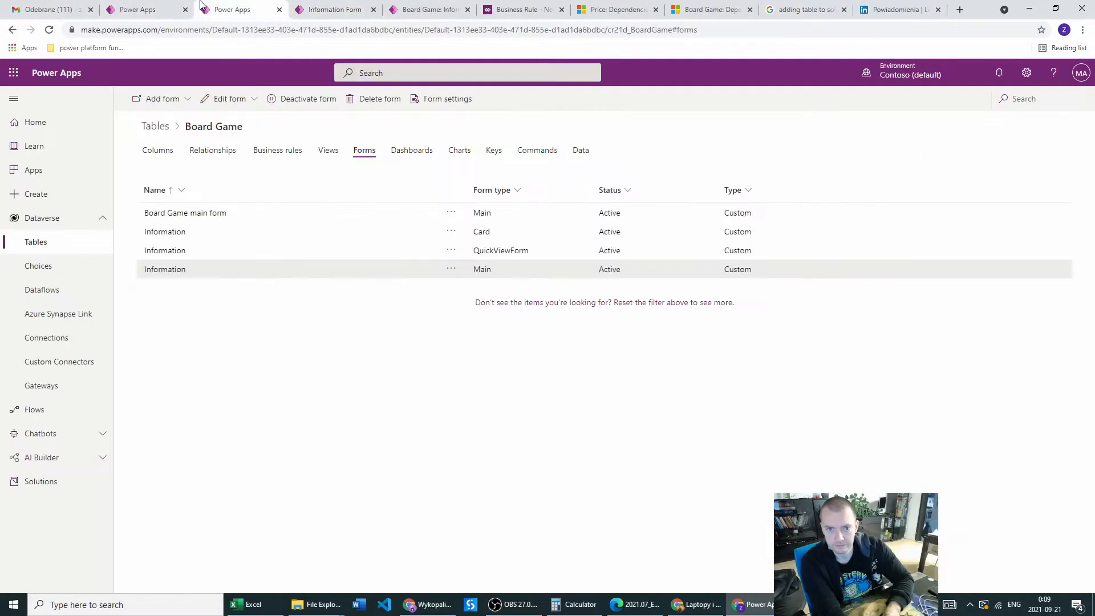
left_click(580, 151)
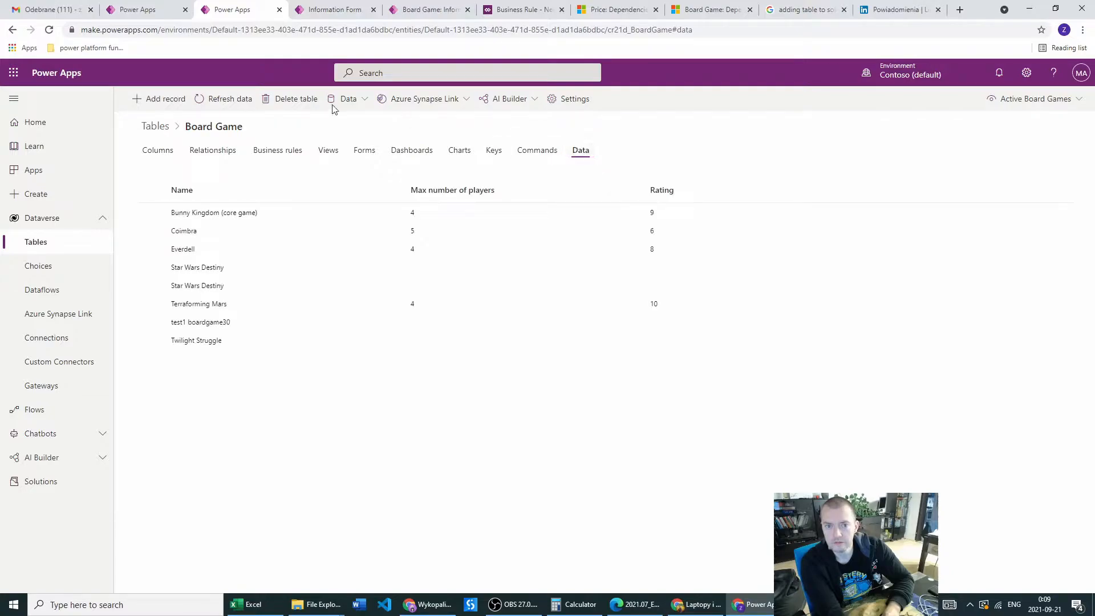
left_click(171, 99)
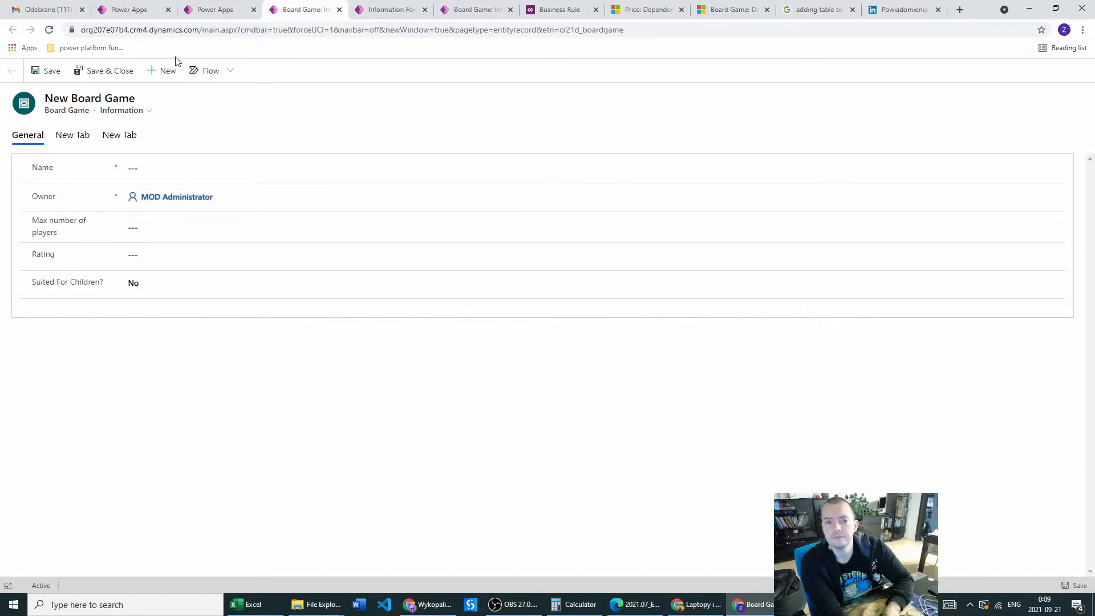
left_click(230, 6)
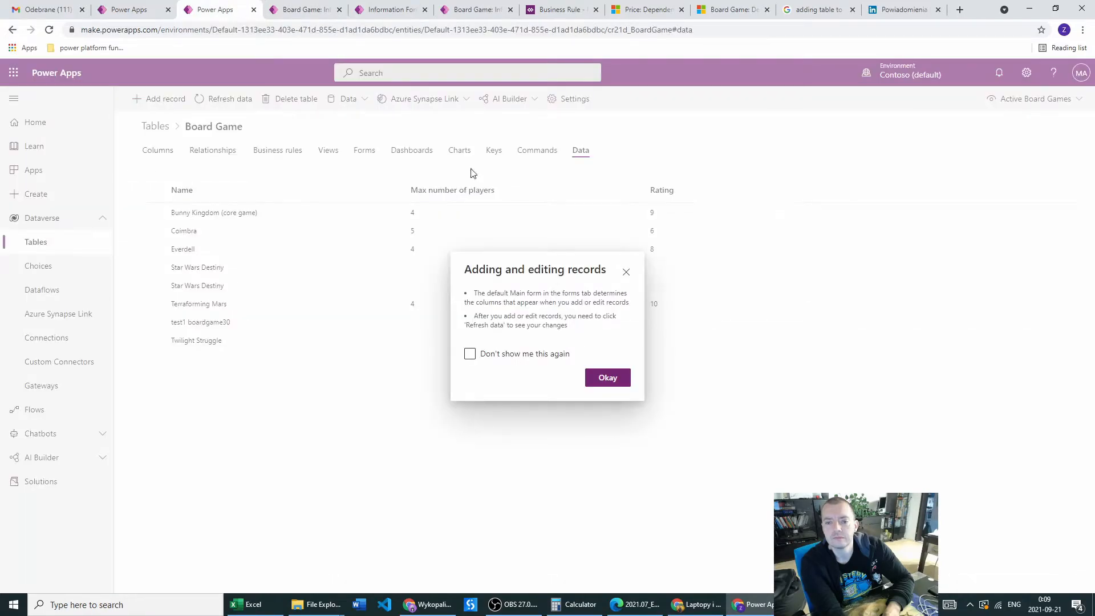
left_click(607, 378)
- Refresh the data and add a board game record named Dune with max number of players 4, price 30 and rating 8, saving and closing it
left_click(212, 98)
left_click(151, 99)
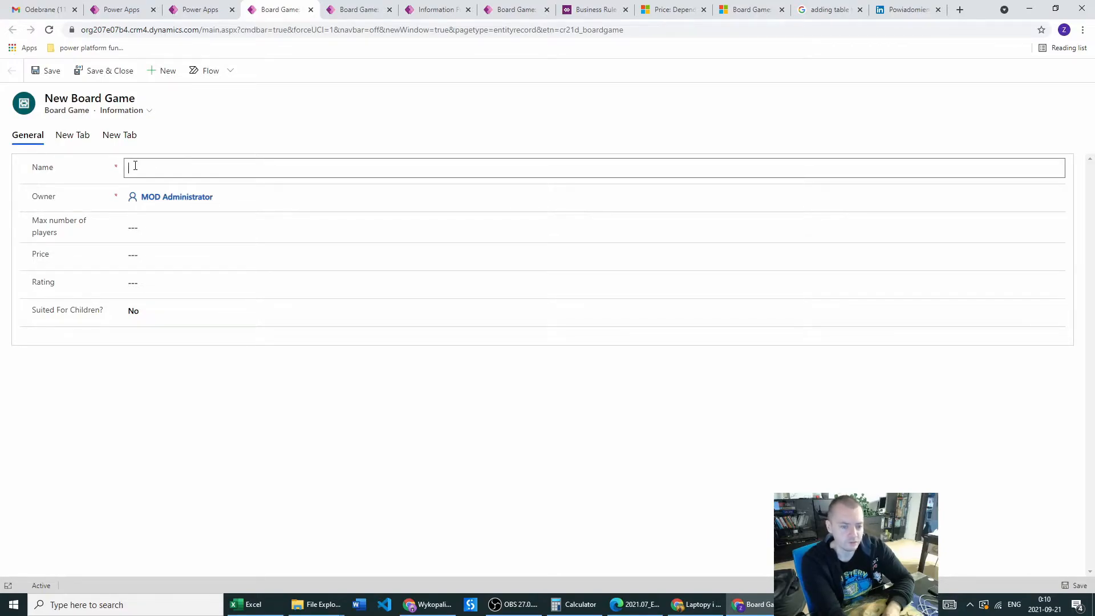
type("Dune")
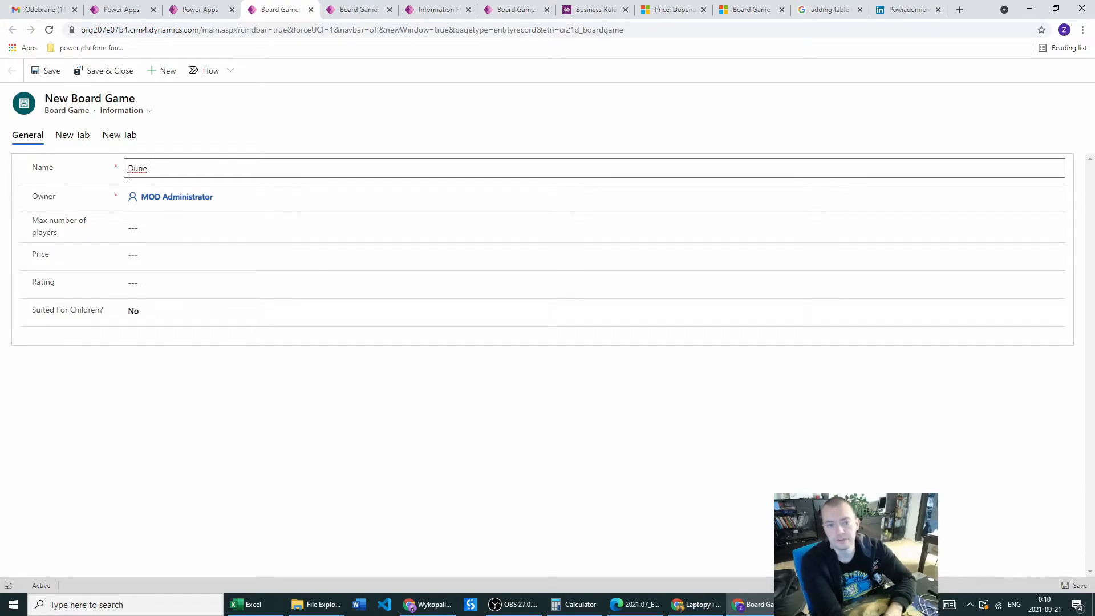
left_click(141, 230)
type("4")
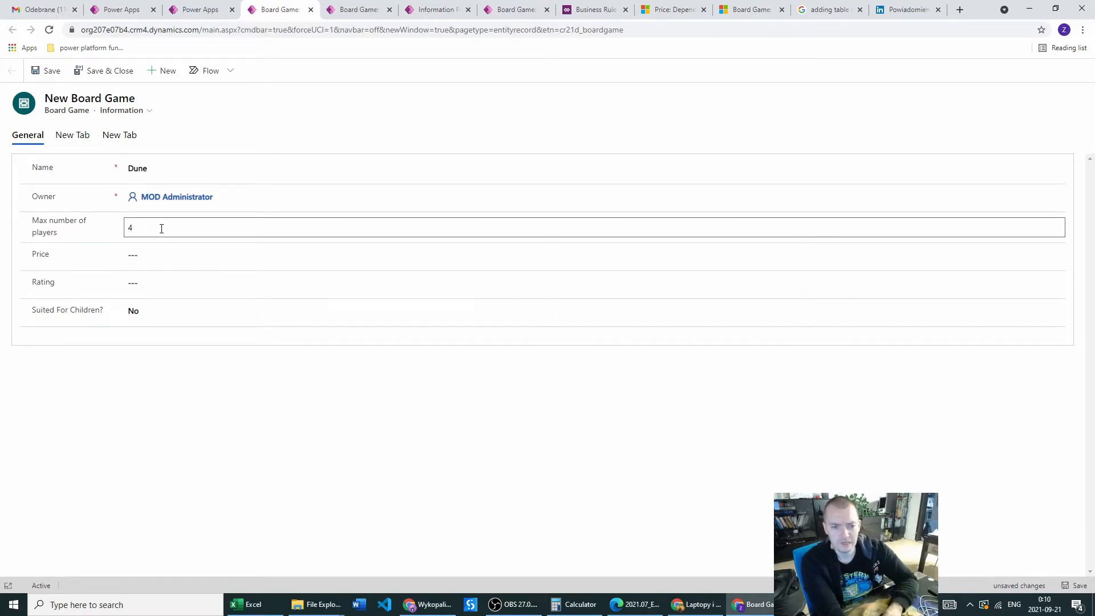
left_click(143, 256)
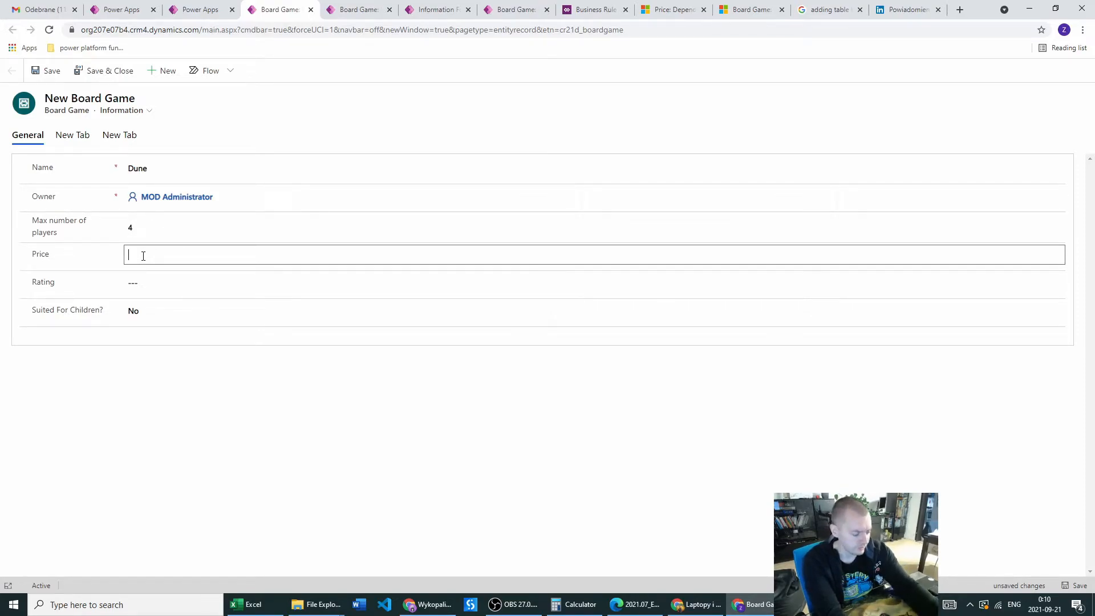
type("30")
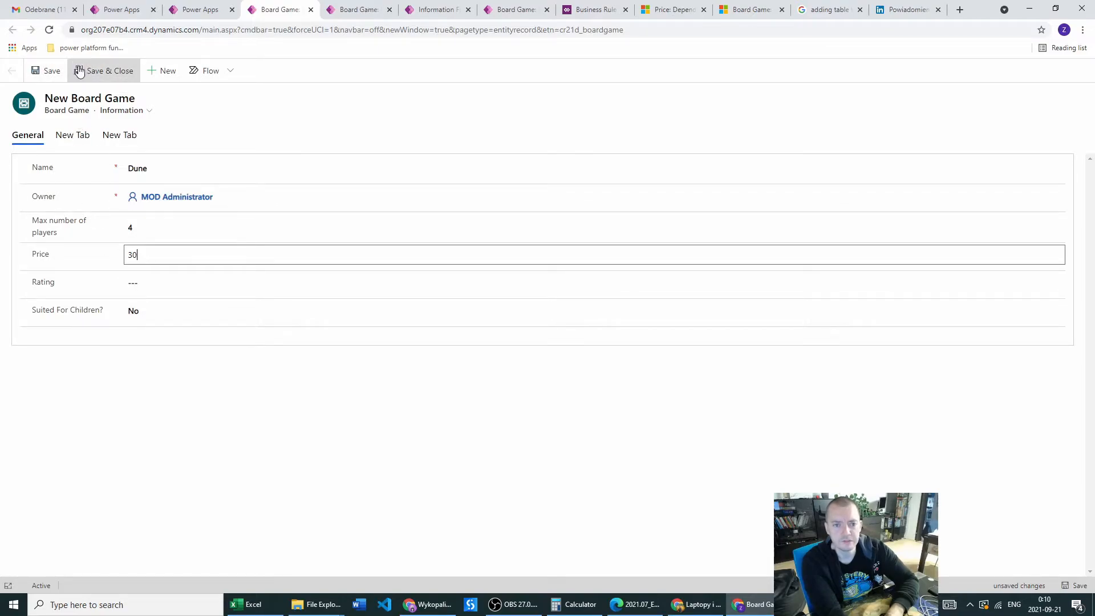
left_click(144, 287)
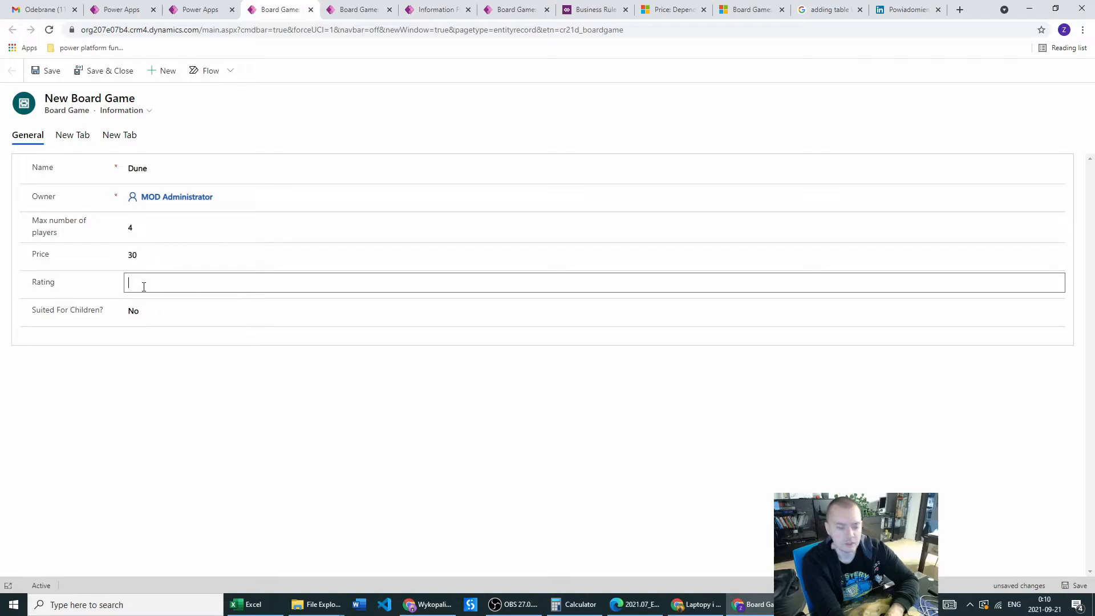
type("8")
left_click(114, 71)
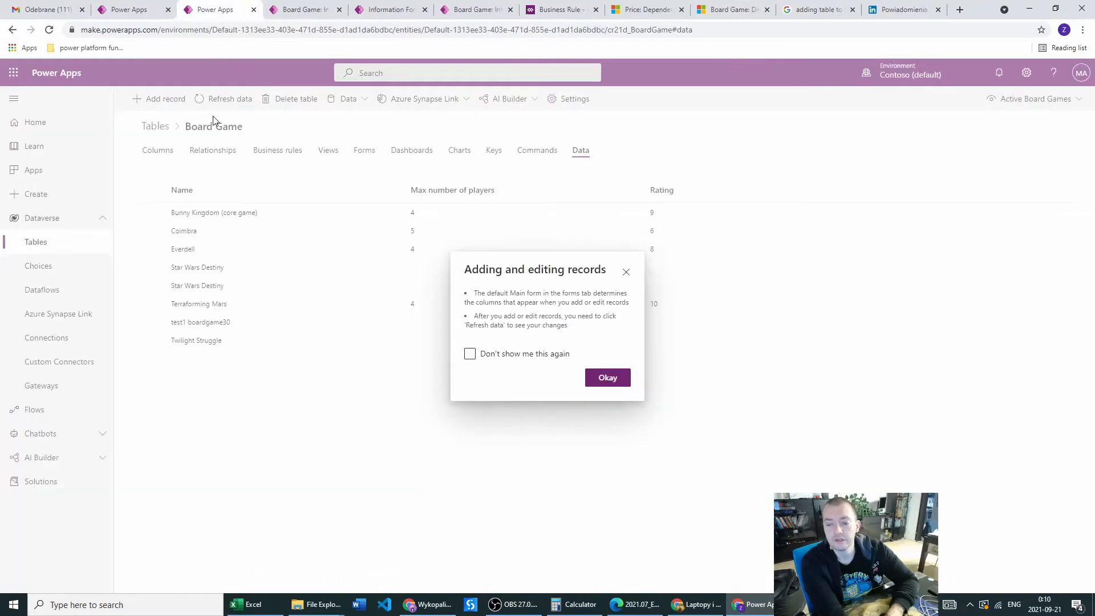
- Refresh the Board Game table's data and select the Dune record in the list
left_click(618, 377)
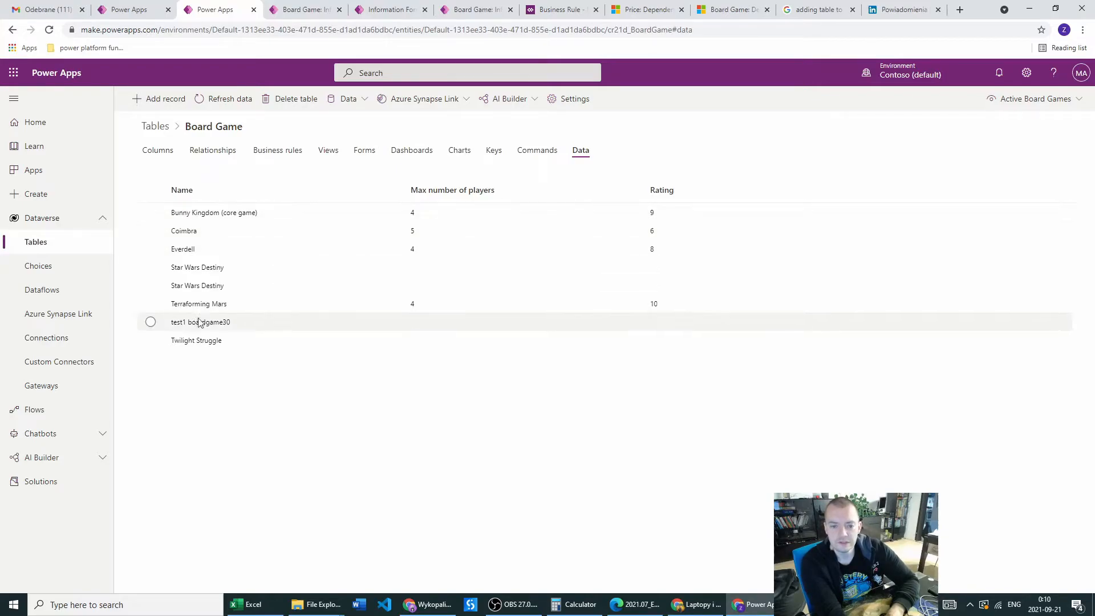
left_click(219, 99)
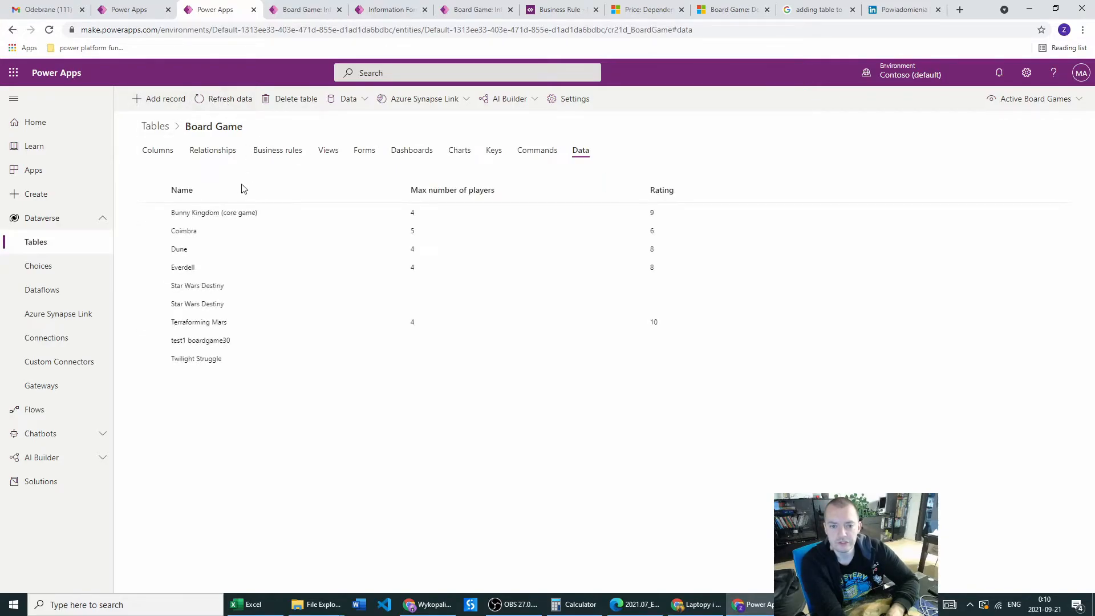
left_click(215, 250)
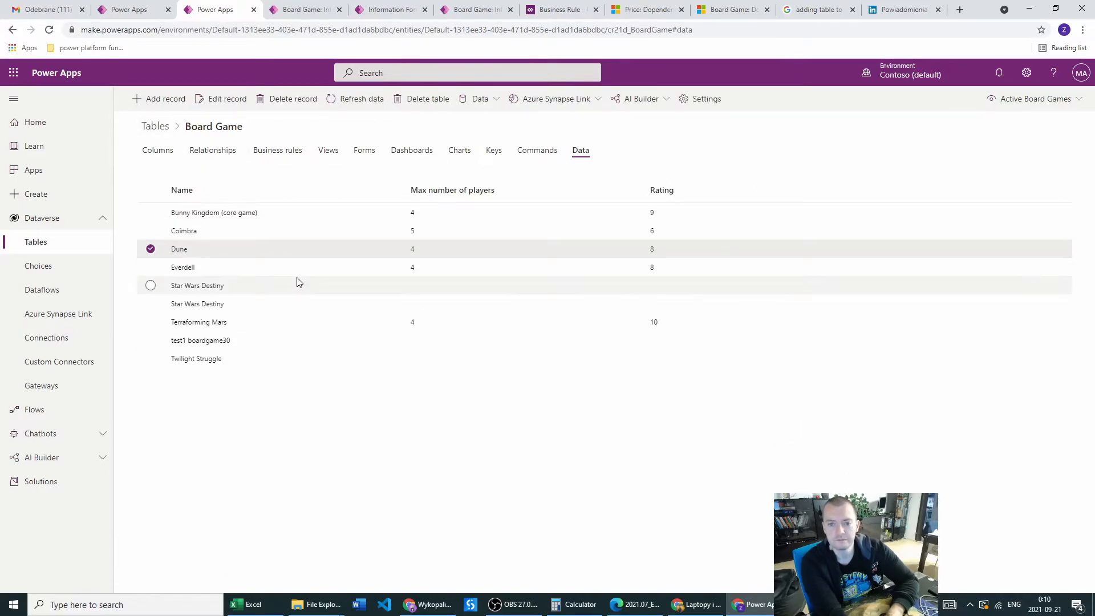
- Add the Price column after Rating in the Active Board Games view, then save and publish the view
left_click(324, 154)
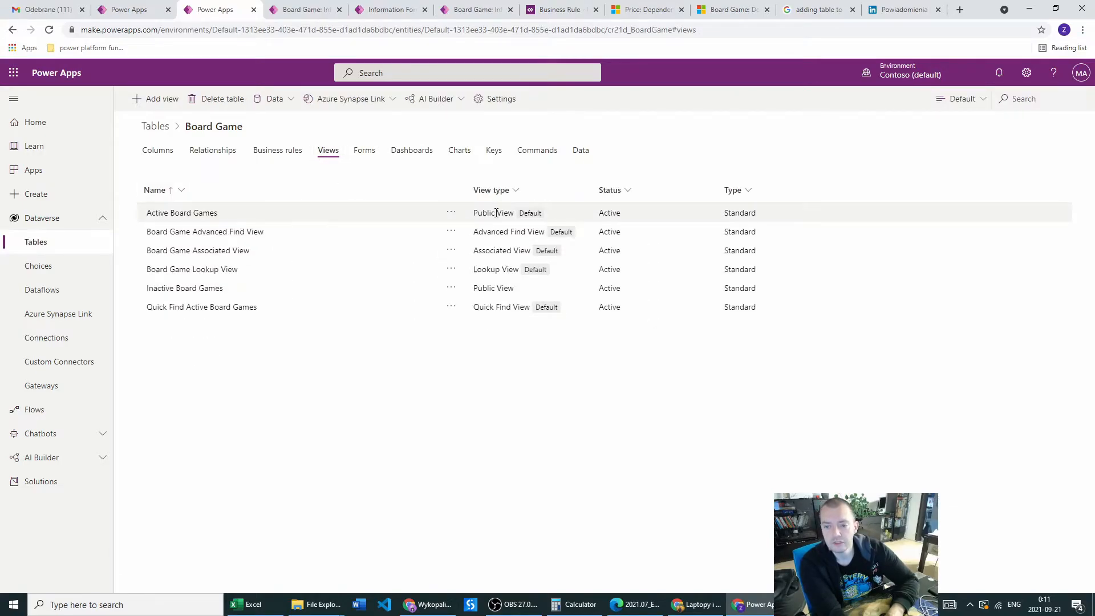
left_click(449, 213)
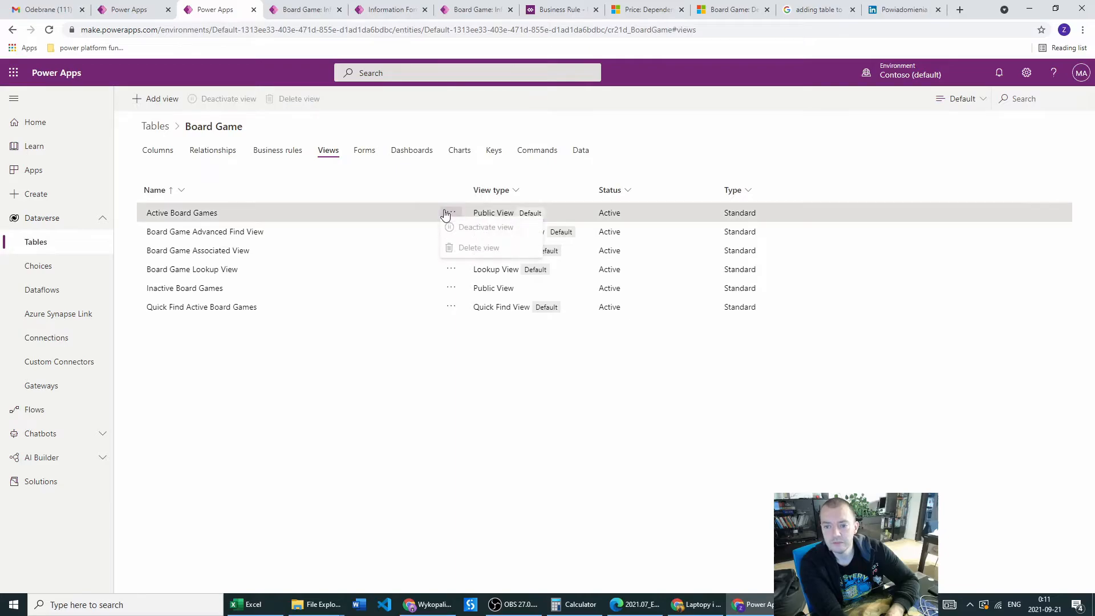
left_click(182, 213)
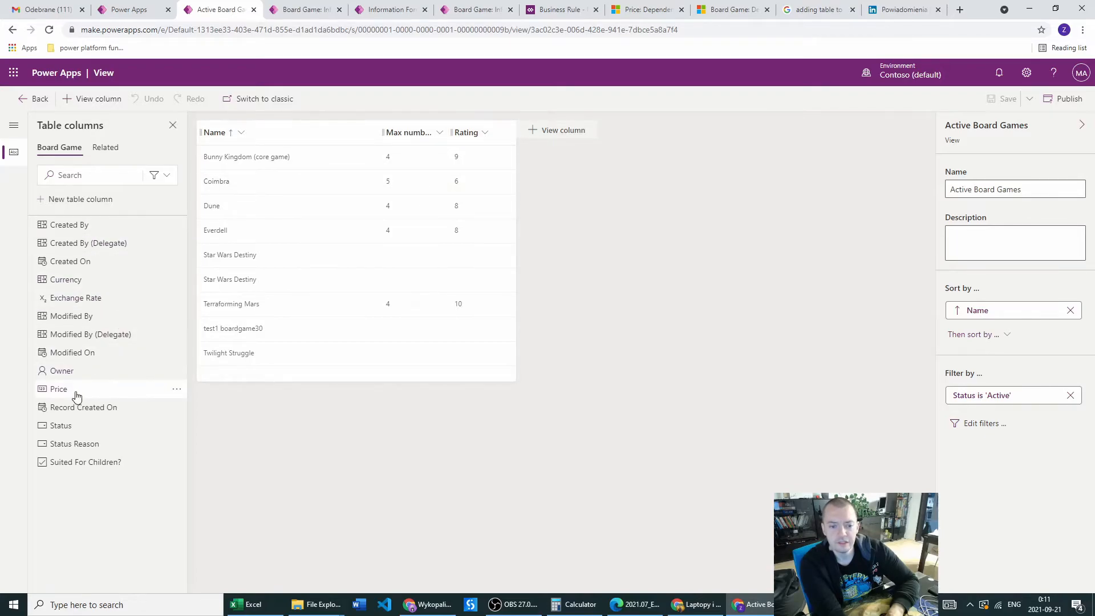
mouse_move(75, 393)
left_click_drag(74, 395, 514, 140)
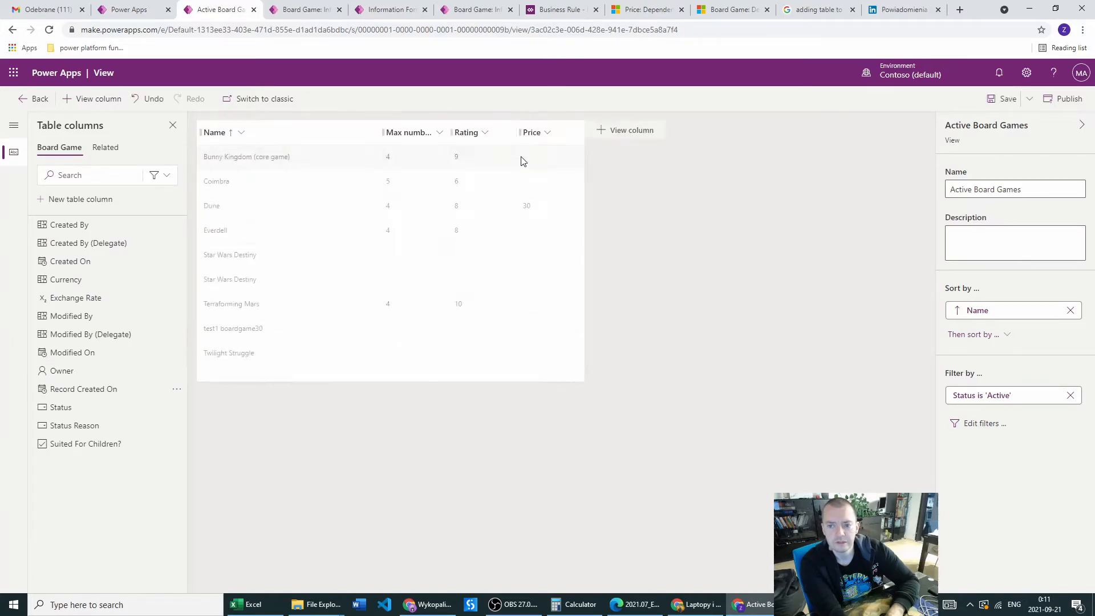
left_click(1006, 99)
left_click(1053, 102)
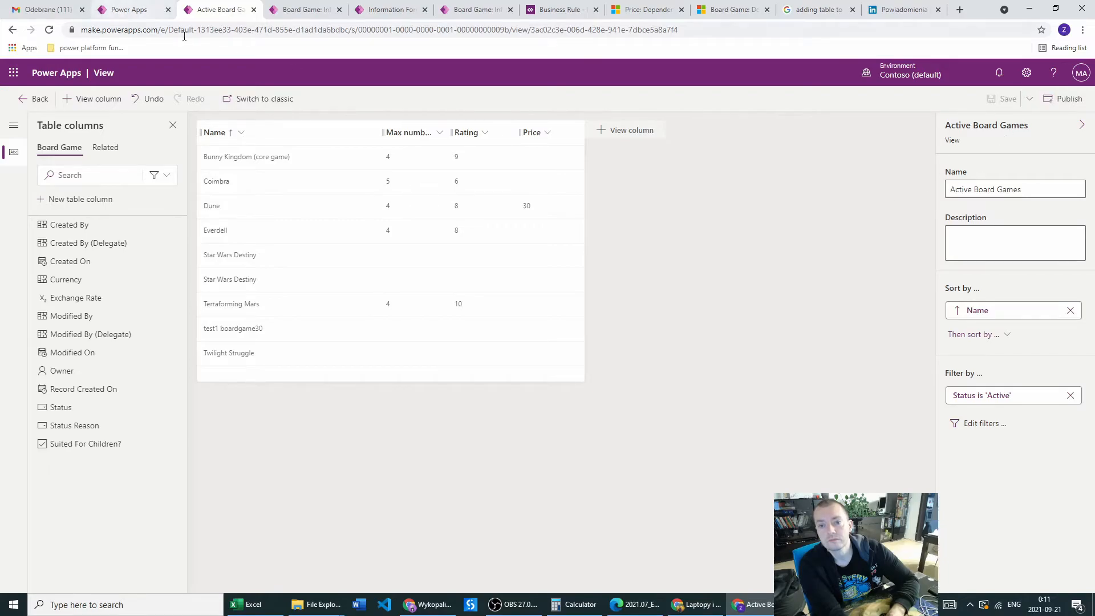
- Return to the Board Game table's data, switch the display to All columns and look through the full column range
left_click(27, 101)
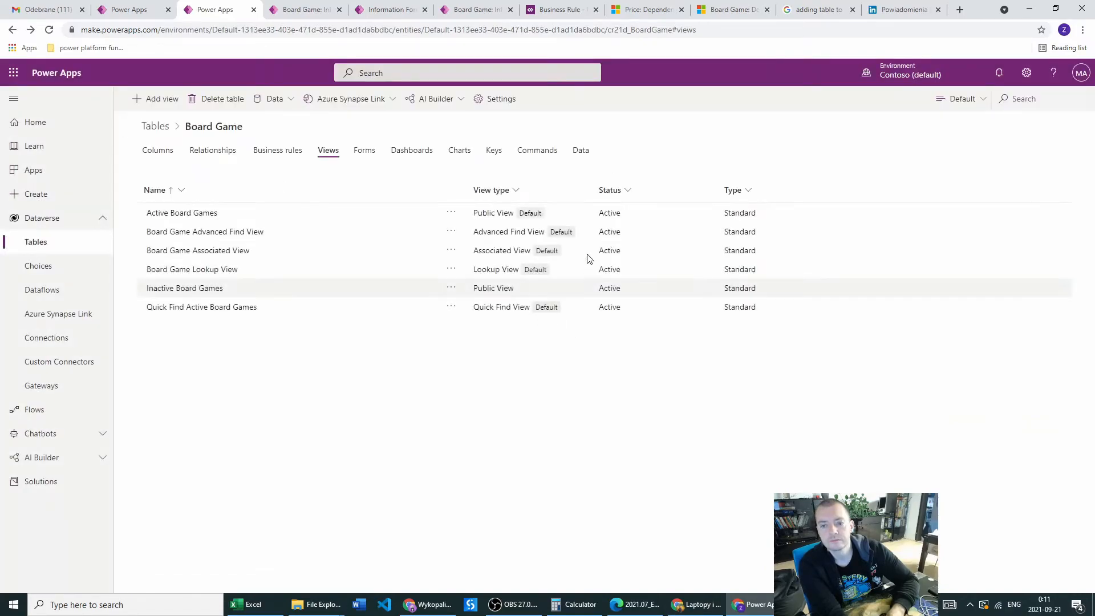
left_click(586, 153)
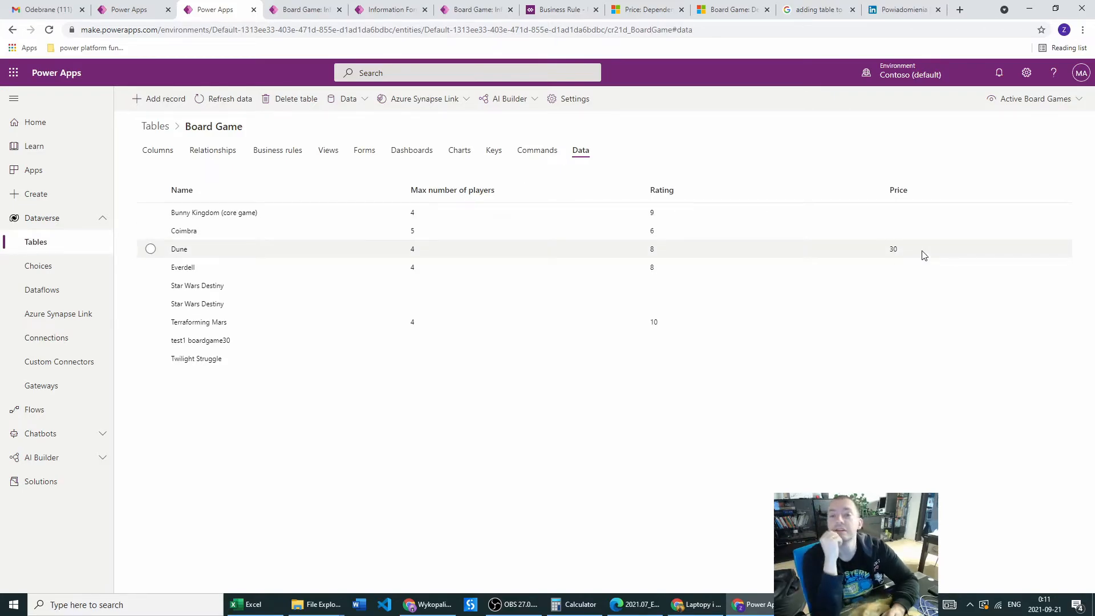
left_click(1039, 99)
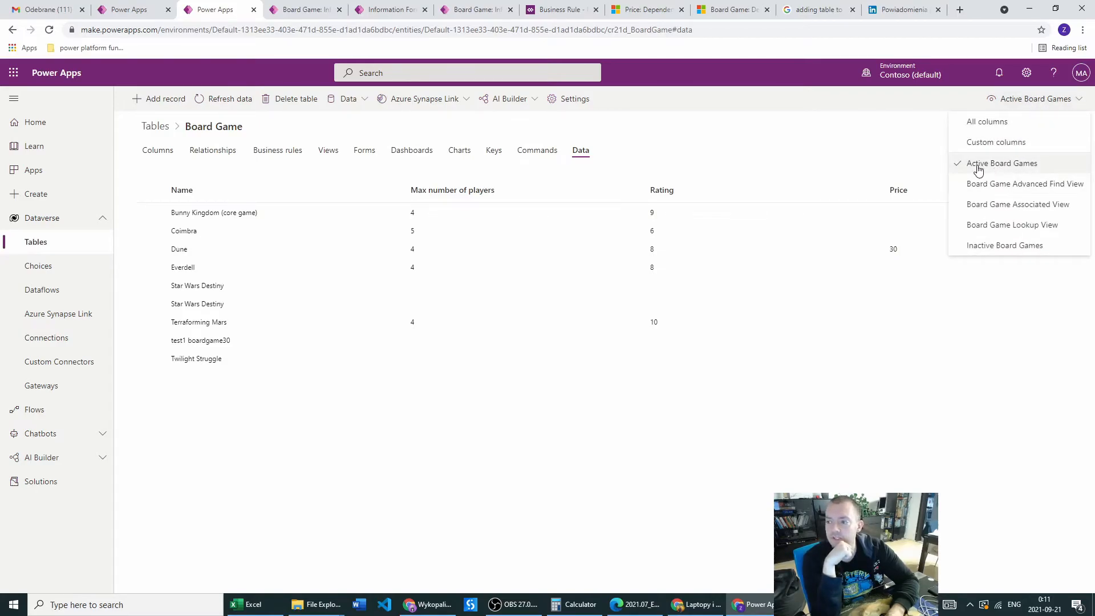
left_click(980, 128)
left_click_drag(499, 376, 974, 397)
left_click_drag(661, 374, 162, 369)
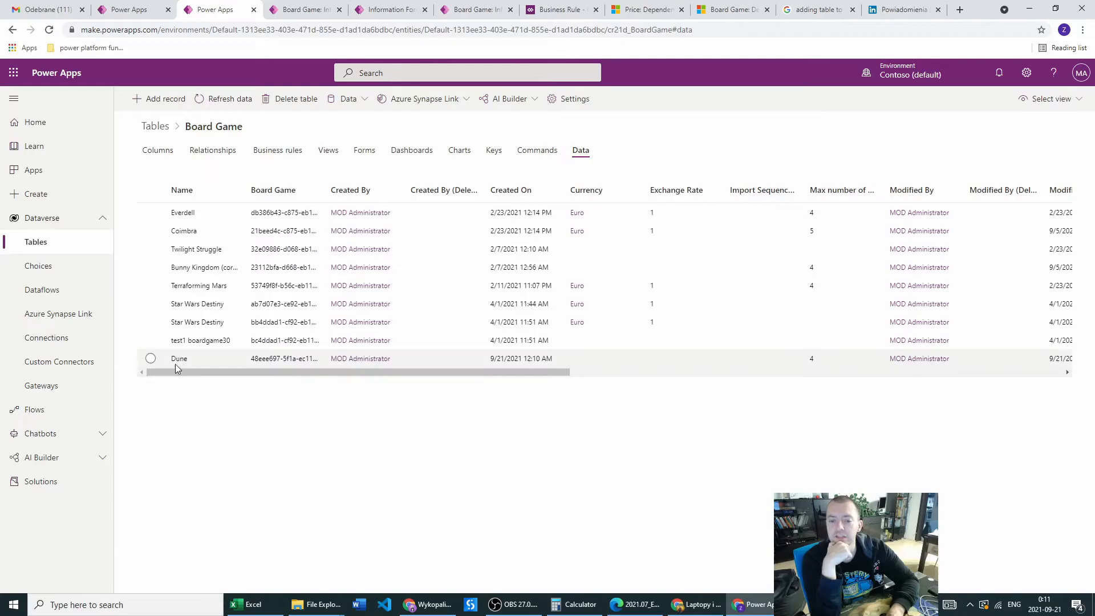